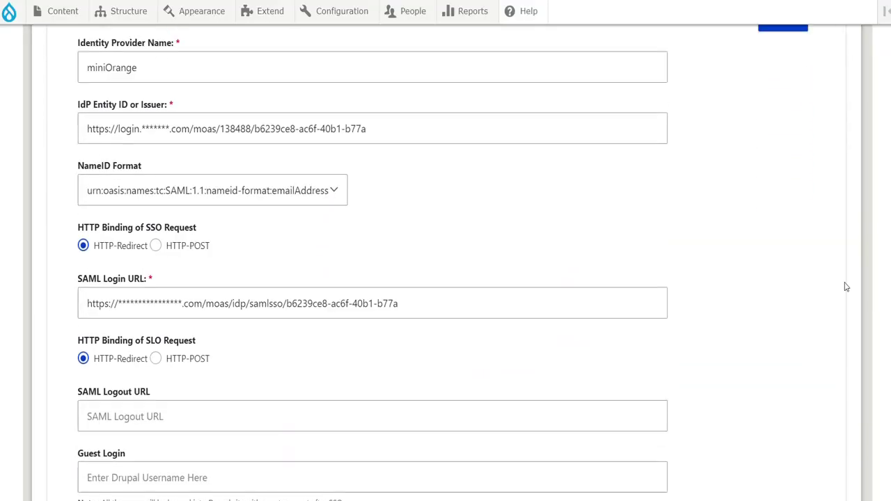
# Review the miniOrange identity provider's SAML settings and the attributes received in its test configuration
pyautogui.scroll(-7, 820, 285)
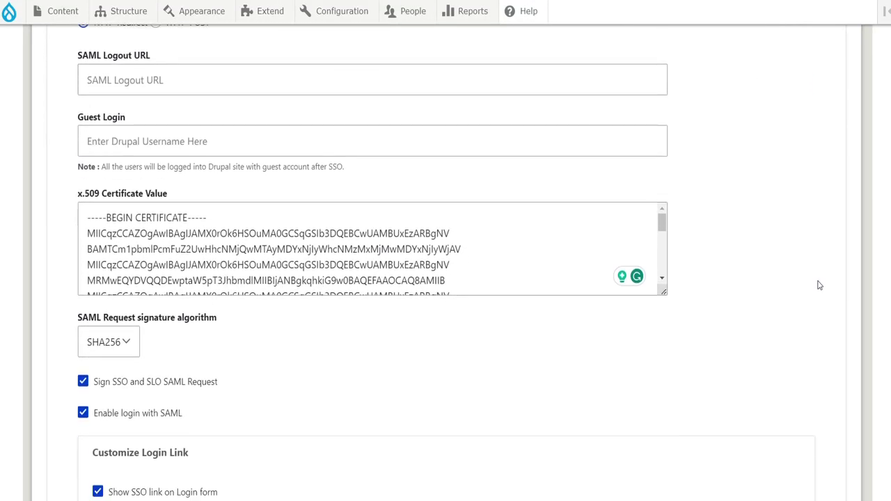
pyautogui.scroll(-3, 820, 286)
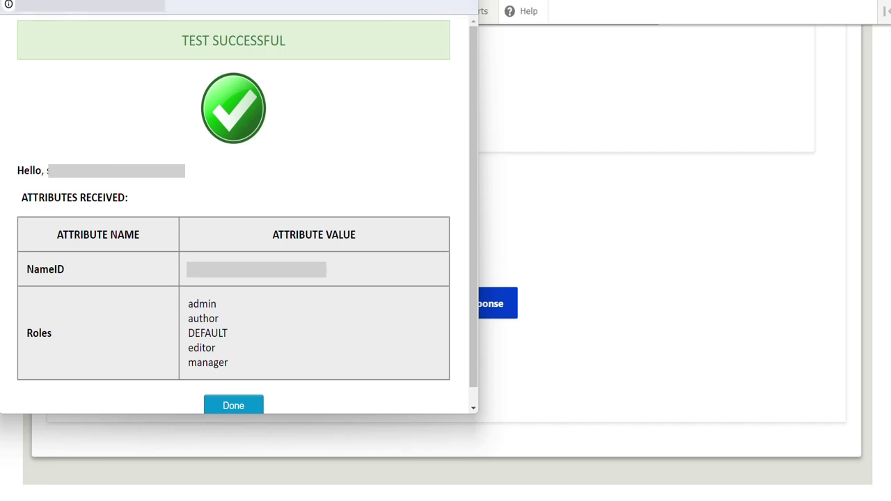
pyautogui.click(477, 208)
pyautogui.scroll(15, 477, 207)
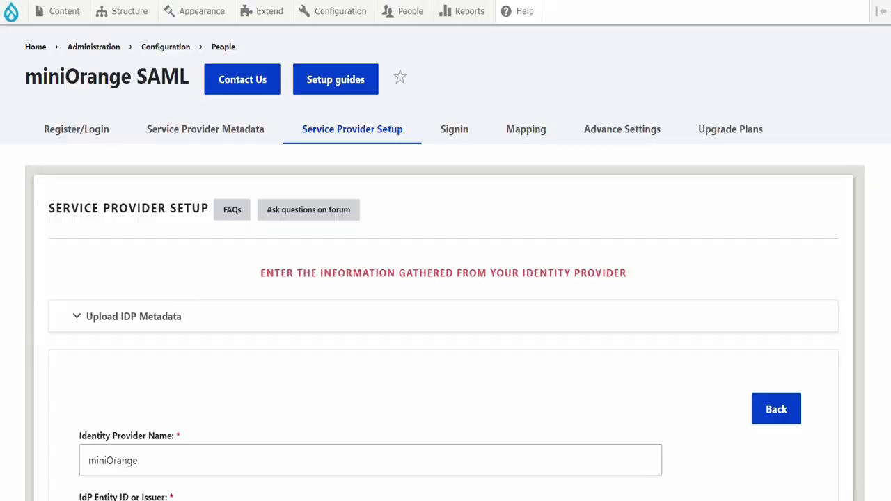
# Open the attribute and role mapping of the miniOrange identity provider for editing and expand its Role Mapping section
pyautogui.click(509, 137)
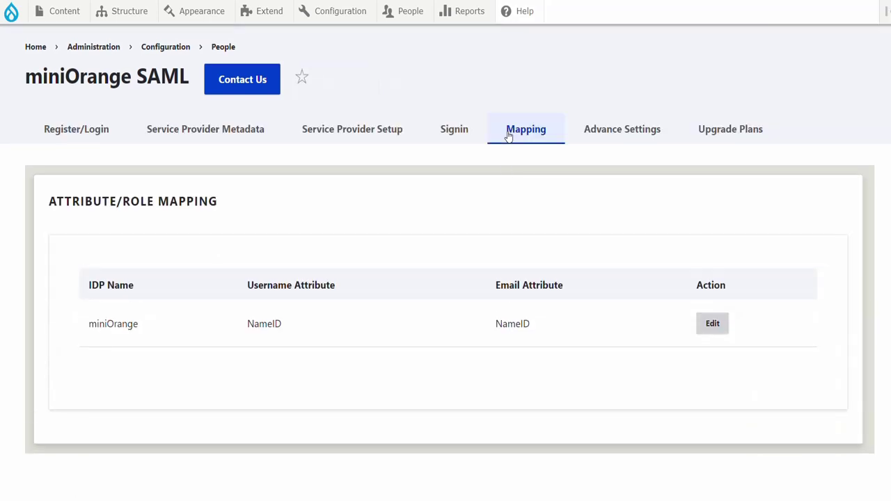
pyautogui.click(707, 325)
pyautogui.click(67, 409)
pyautogui.scroll(-1, 87, 404)
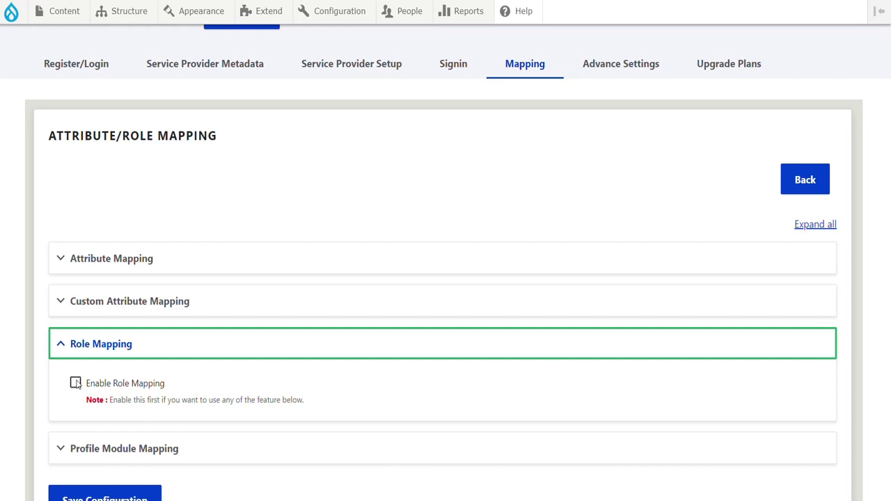
# Enable role mapping, prevent role updates when roles are not mapped, and choose Authenticated user as the default group for new users
pyautogui.click(76, 384)
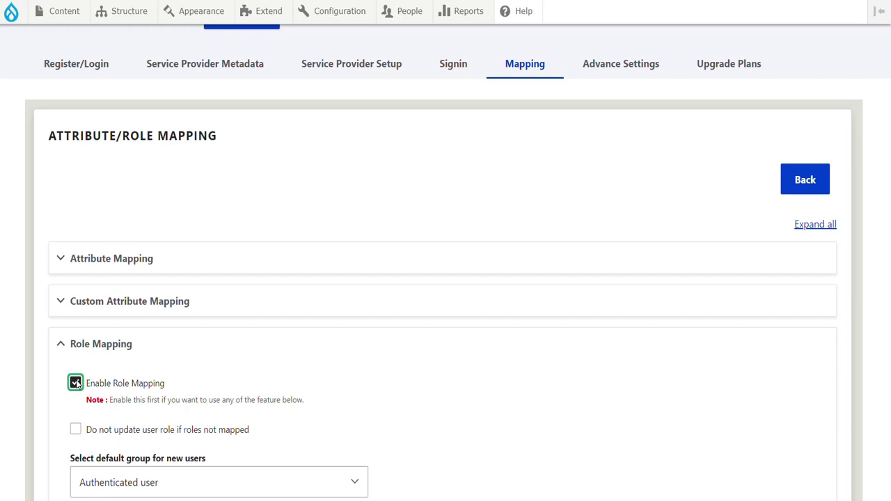
pyautogui.scroll(-2, 76, 383)
pyautogui.click(75, 300)
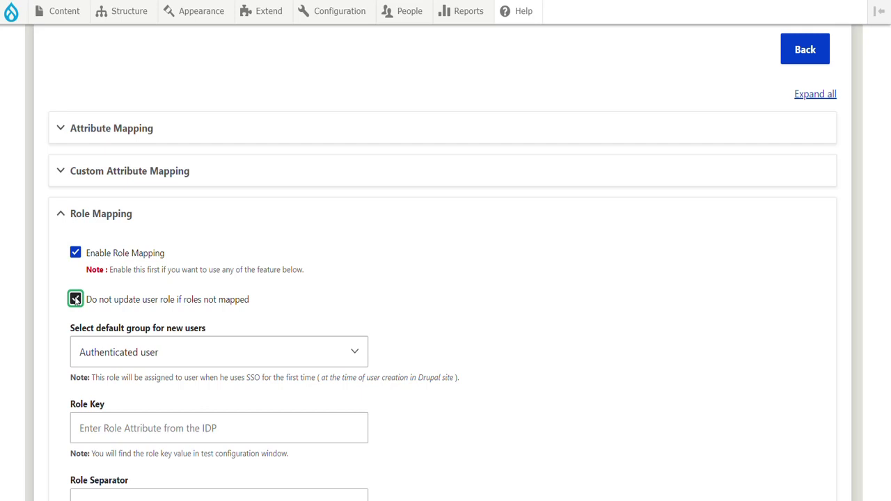
pyautogui.click(108, 357)
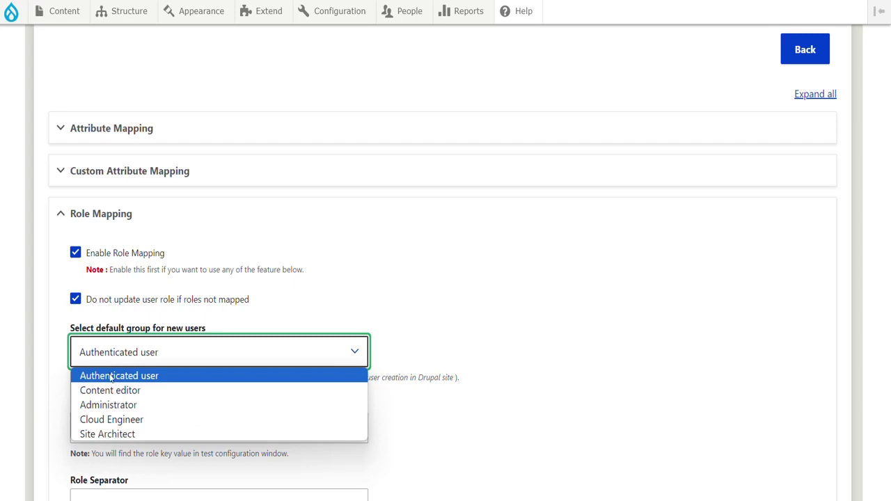
pyautogui.click(111, 377)
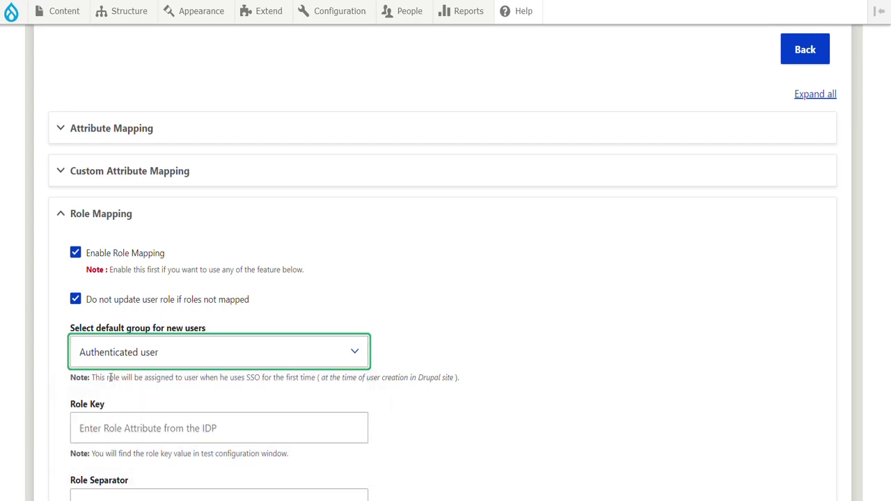
# Copy the Roles attribute name from the test configuration result into the Role Key field
pyautogui.scroll(-1, 110, 377)
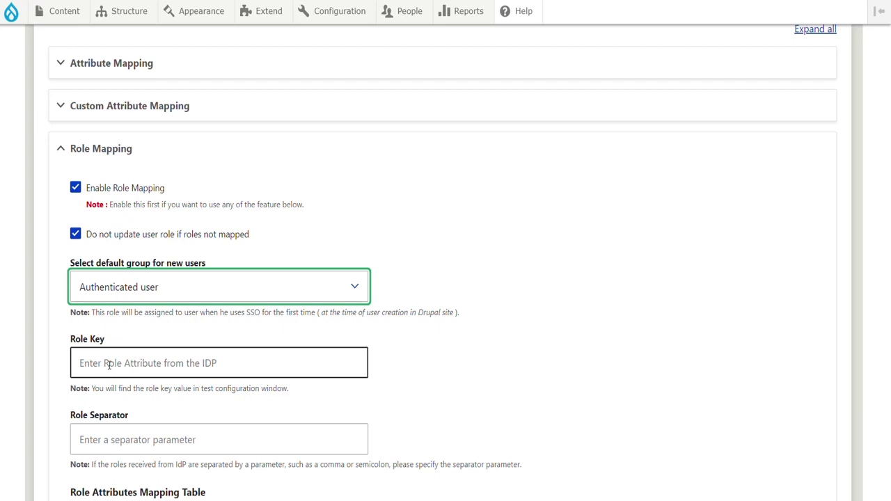
pyautogui.click(109, 364)
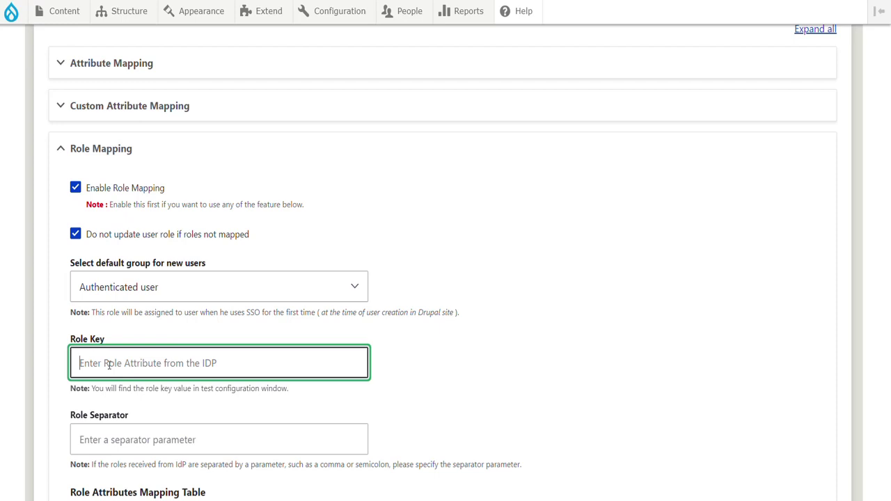
pyautogui.hotkey('alt', 'Tab')
pyautogui.moveTo(60, 317); pyautogui.dragTo(25, 318)
pyautogui.hotkey('ctrl', 'c')
pyautogui.hotkey('alt', 'Tab')
pyautogui.hotkey('ctrl', 'v')
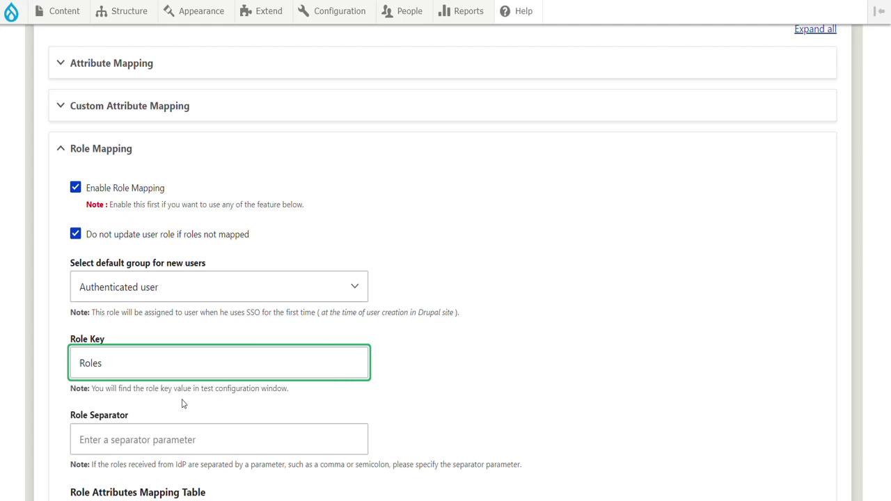
# Map the IdP role manager to the Administrator SP role in the role attributes mapping table and save the configuration
pyautogui.scroll(-5, 426, 314)
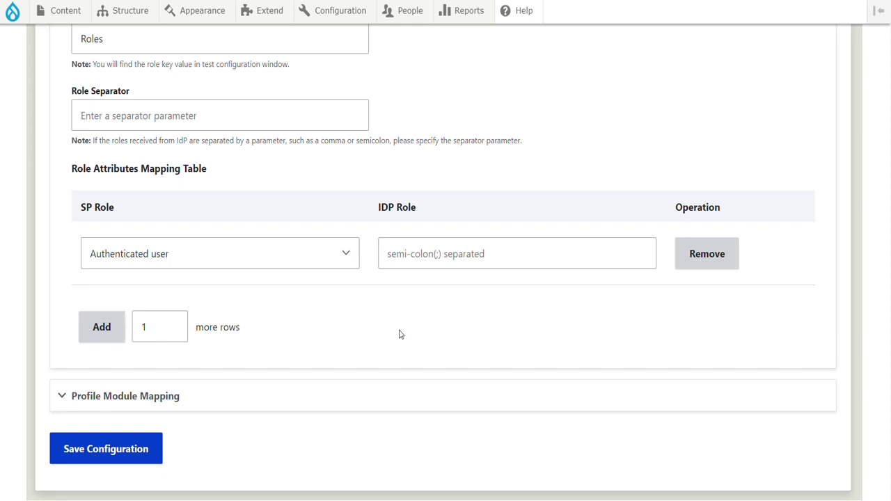
pyautogui.moveTo(228, 362); pyautogui.dragTo(189, 362)
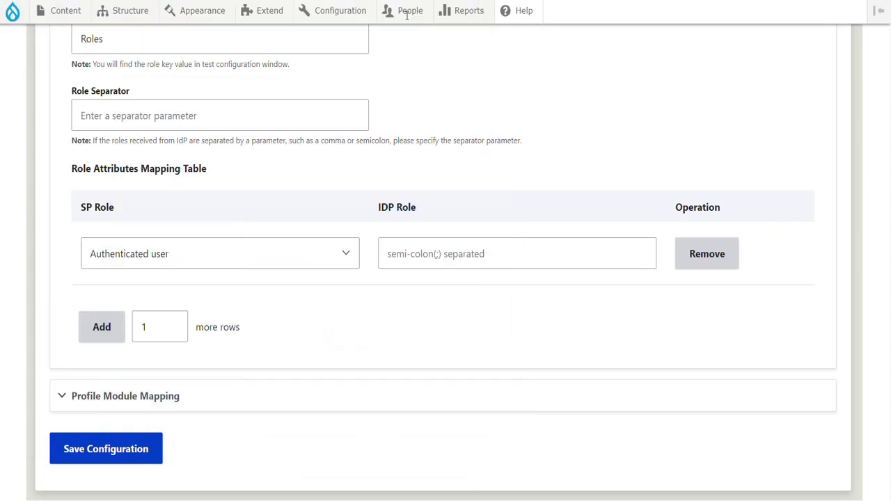
pyautogui.click(405, 247)
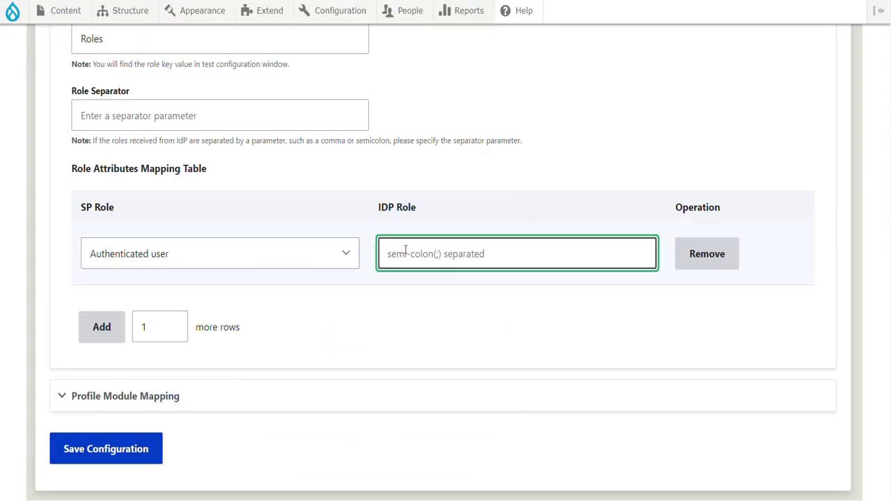
pyautogui.hotkey('ctrl', 'v')
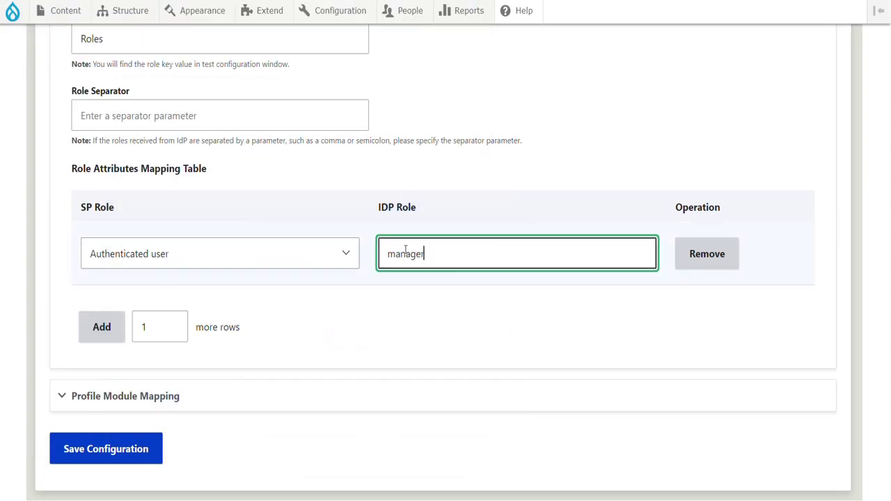
pyautogui.click(344, 267)
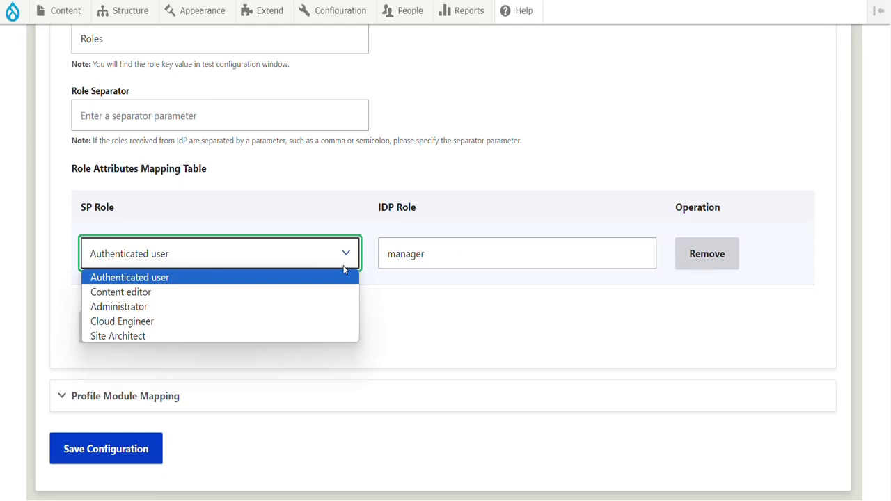
pyautogui.click(309, 307)
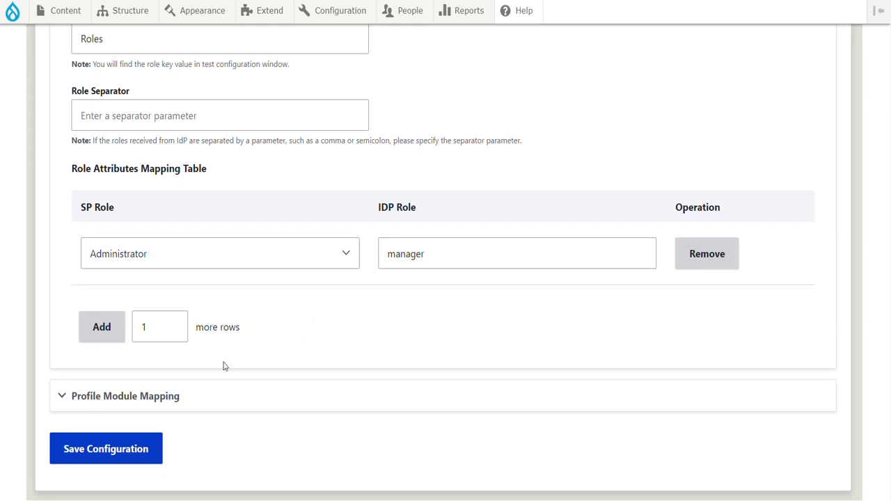
pyautogui.click(128, 449)
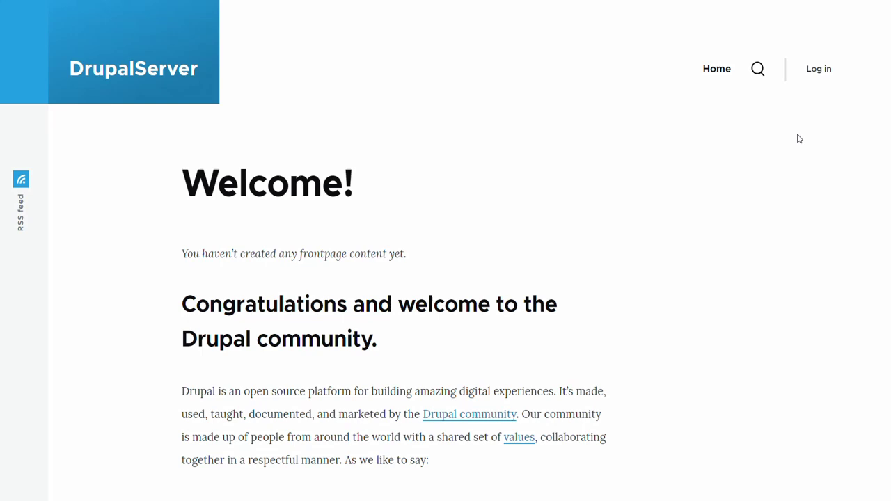
# Log in to the Drupal site through miniOrange SSO and check the roles assigned to the signed-in account
pyautogui.click(815, 72)
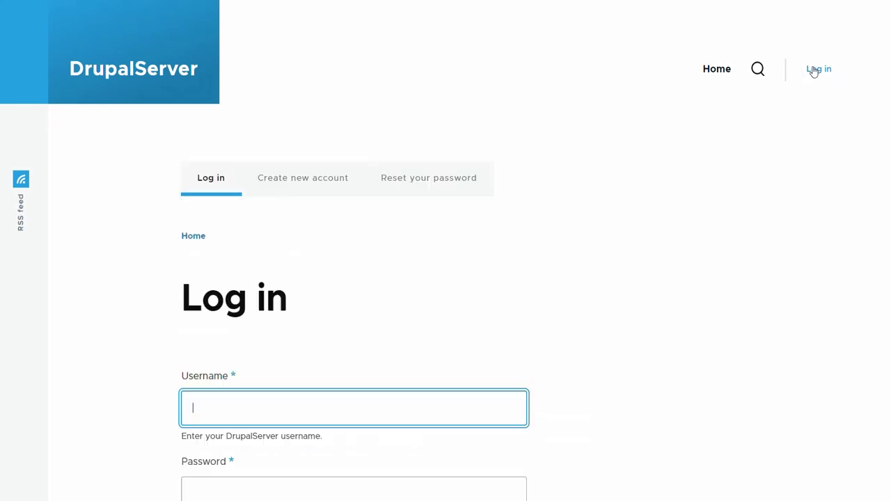
pyautogui.scroll(-4, 265, 302)
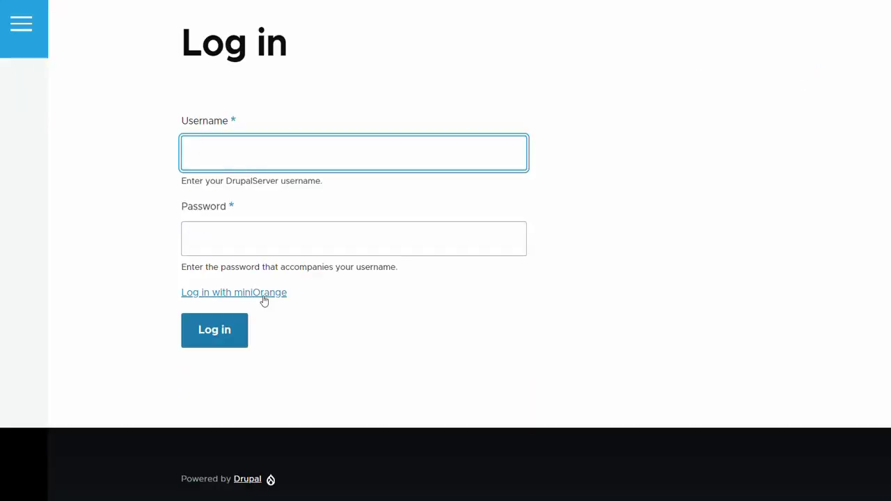
pyautogui.click(264, 293)
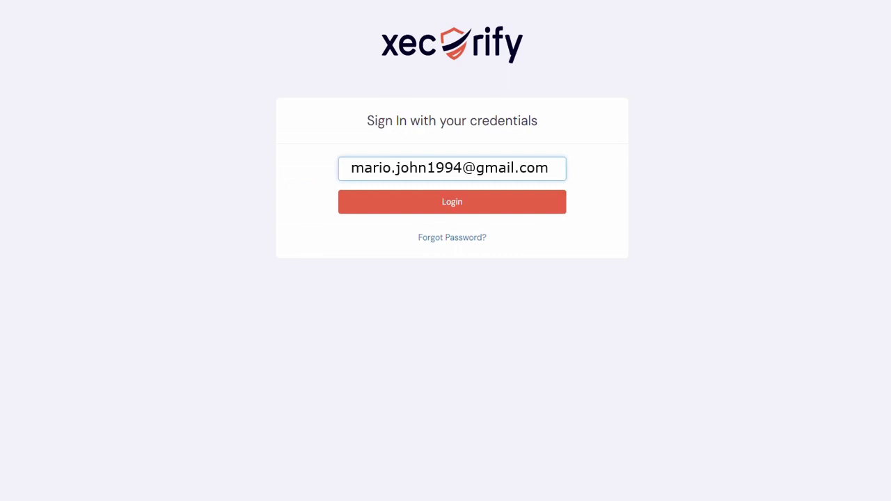
pyautogui.click(451, 203)
pyautogui.click(451, 240)
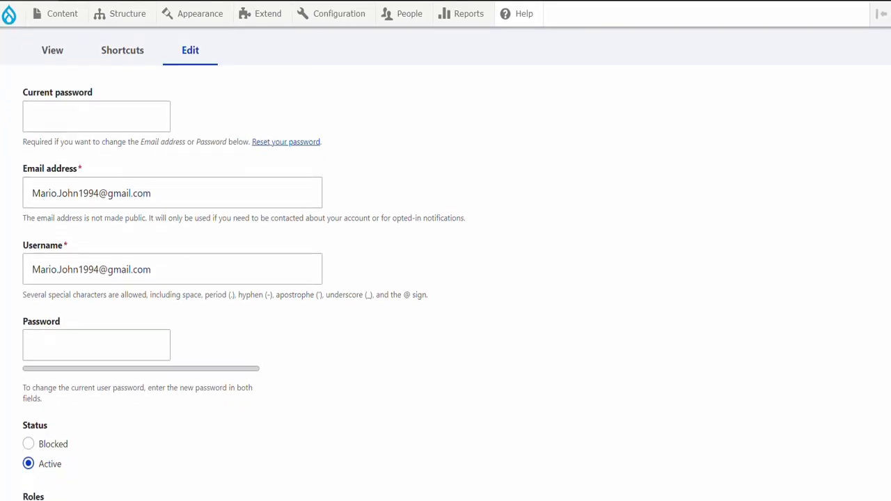
pyautogui.scroll(-5, 446, 278)
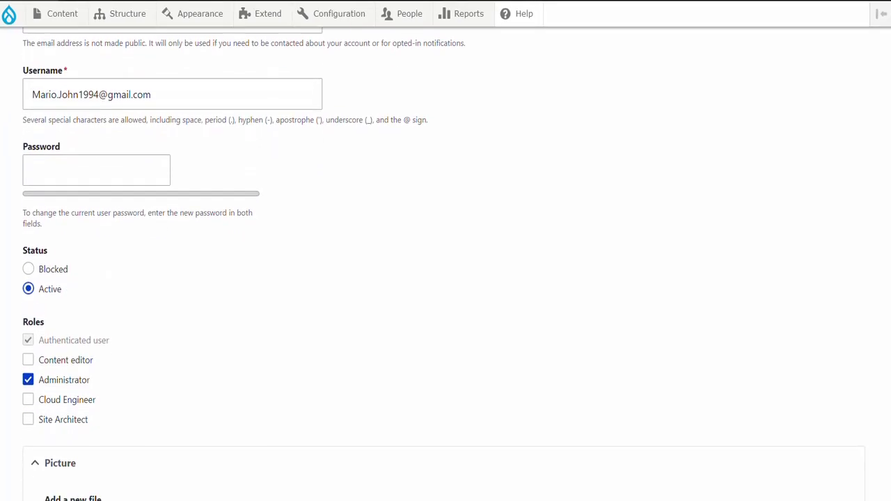
pyautogui.scroll(-3, 446, 279)
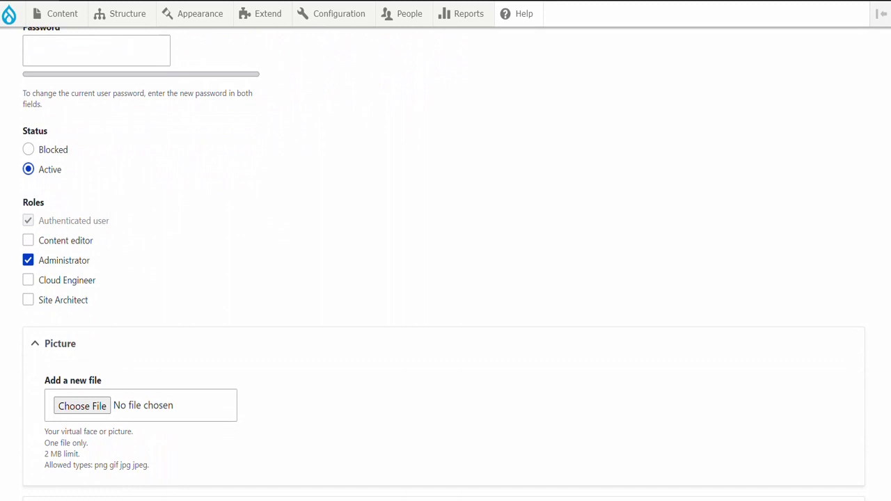